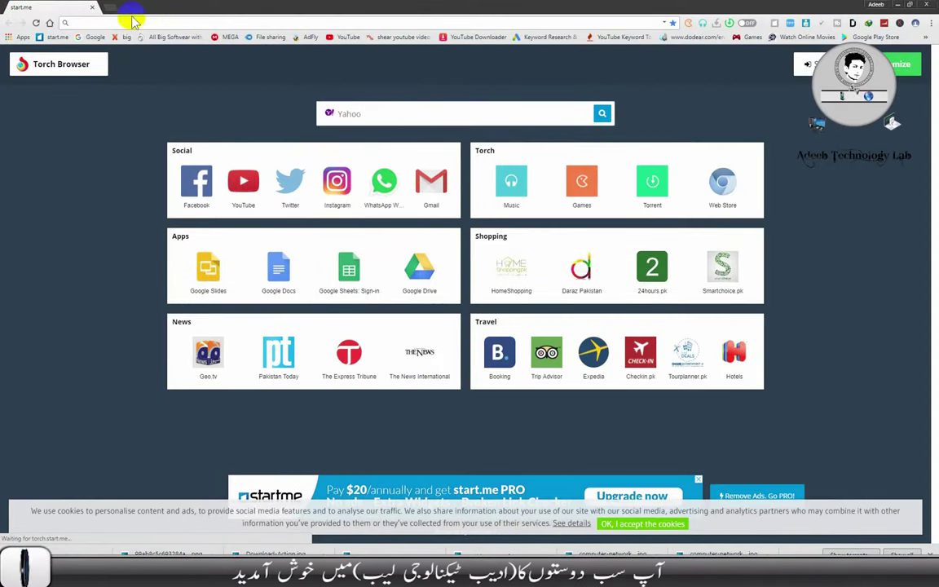
- Load the salmanadeeb.wixsite.com Photoshop site, enter it, and go to its Plugins page
type("s")
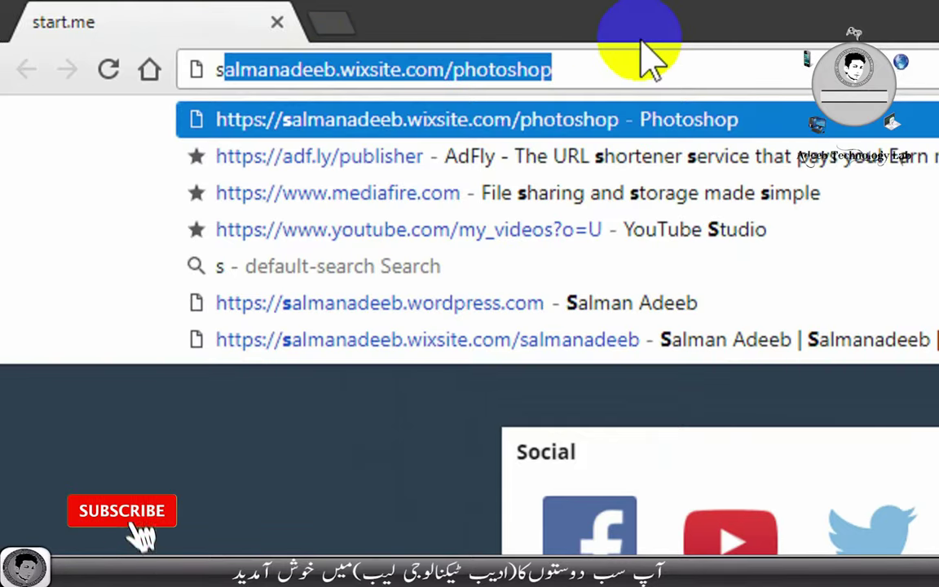
key("End")
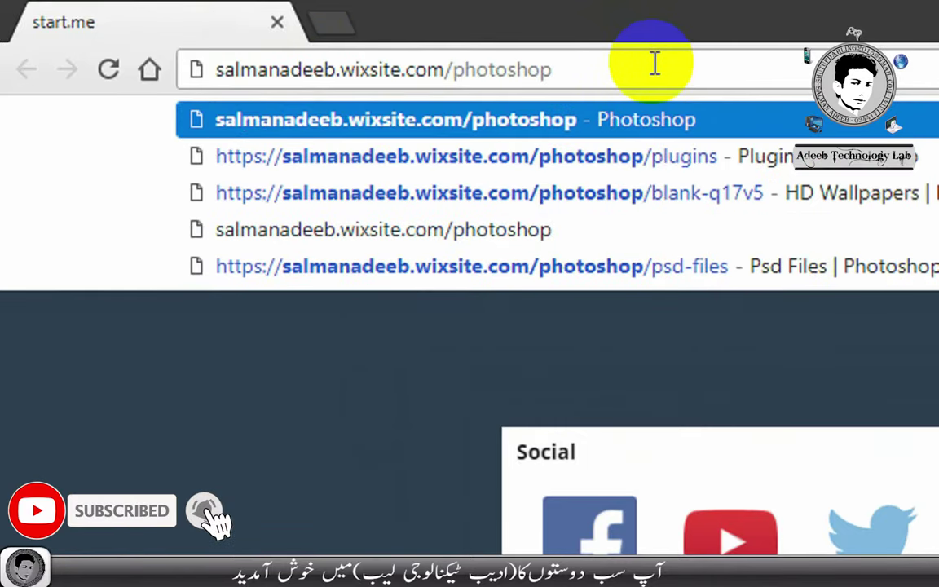
key("Return")
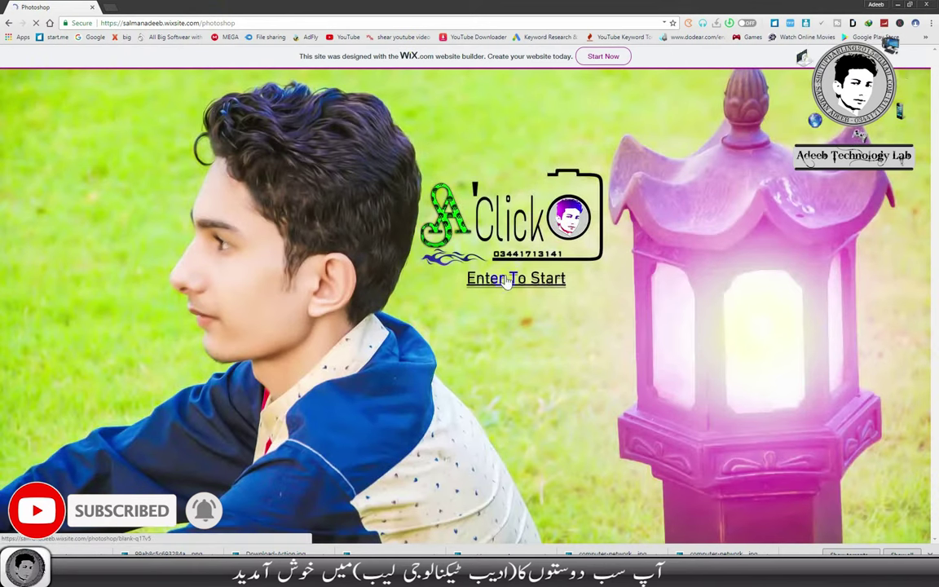
left_click(507, 280)
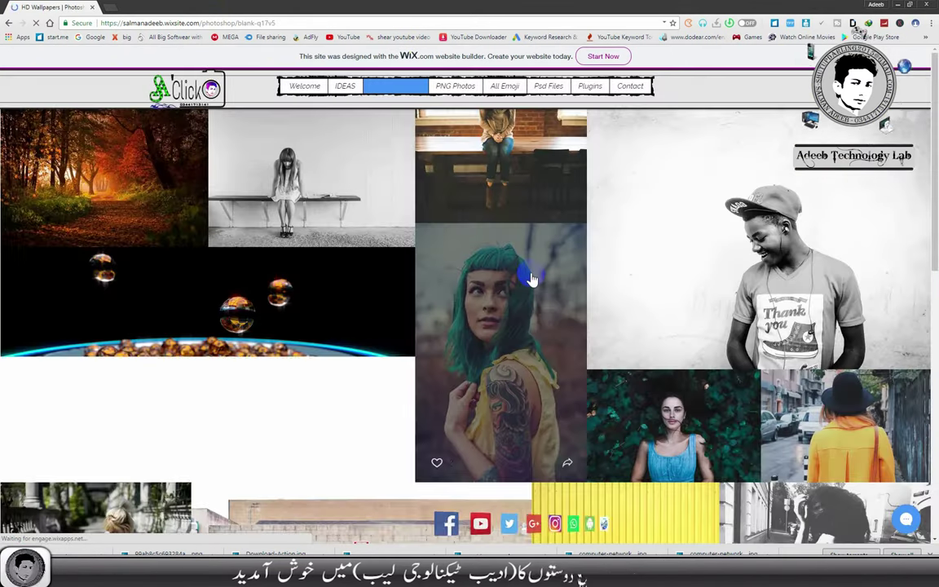
left_click(553, 101)
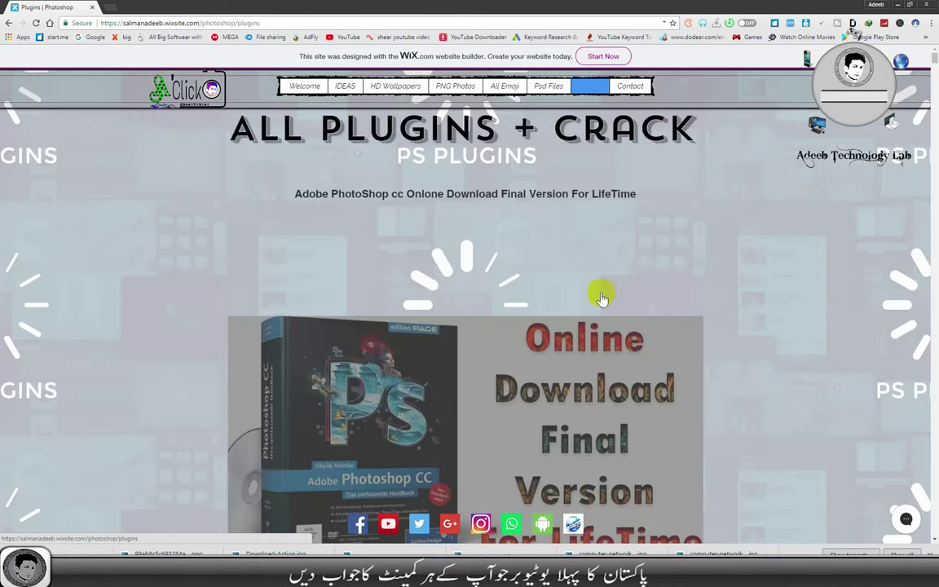
type("All Lens Flare Brushes in one File")
- Open the 'All Lens Flare Brushes in one File' entry and follow its download link
left_click(559, 456)
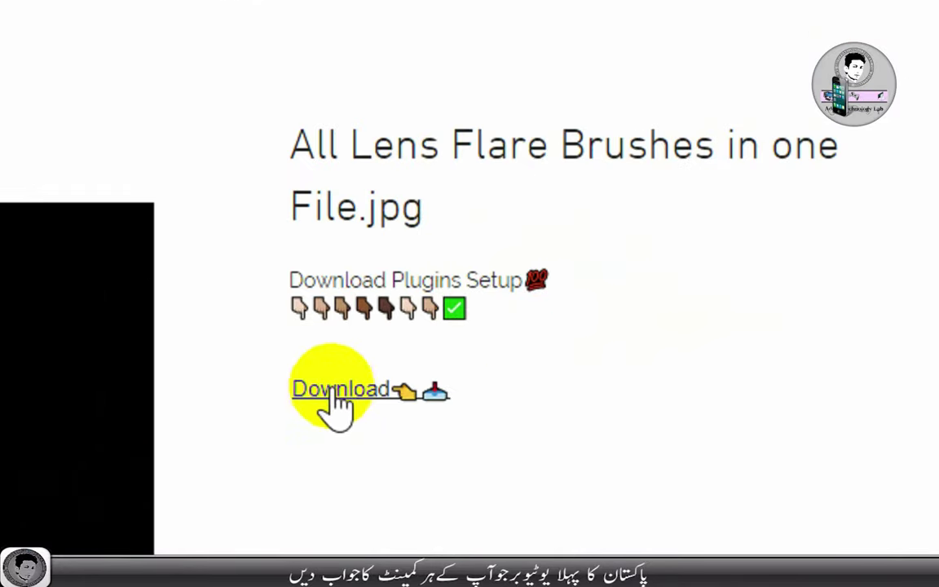
left_click(337, 393)
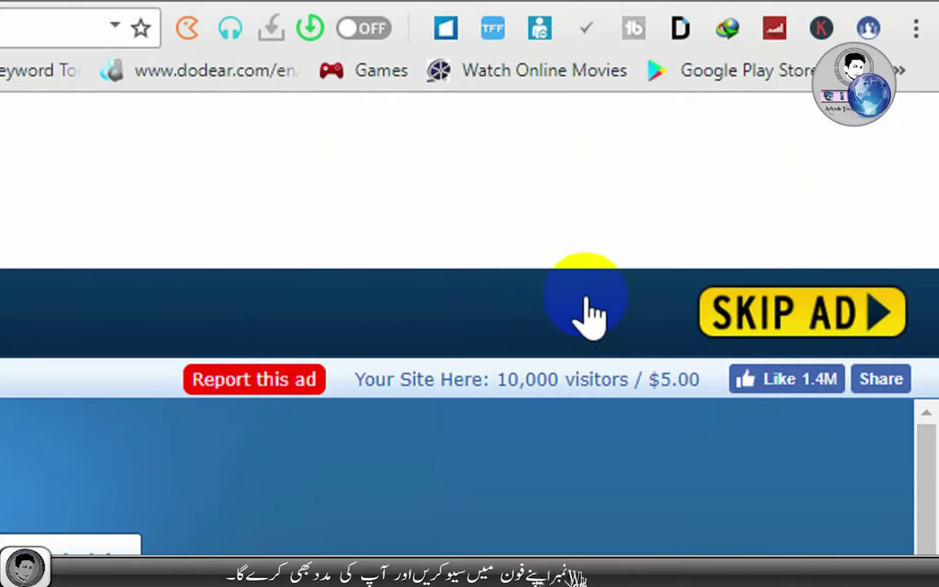
- Skip the adf.ly ad and save Magic Flare Brushes.abr from MEGA into Downloads
left_click(817, 313)
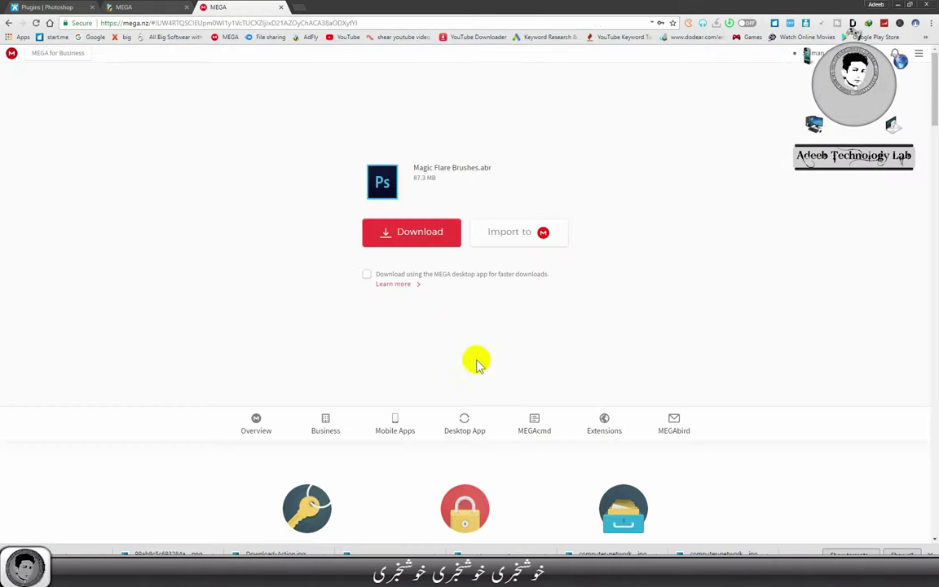
left_click(417, 231)
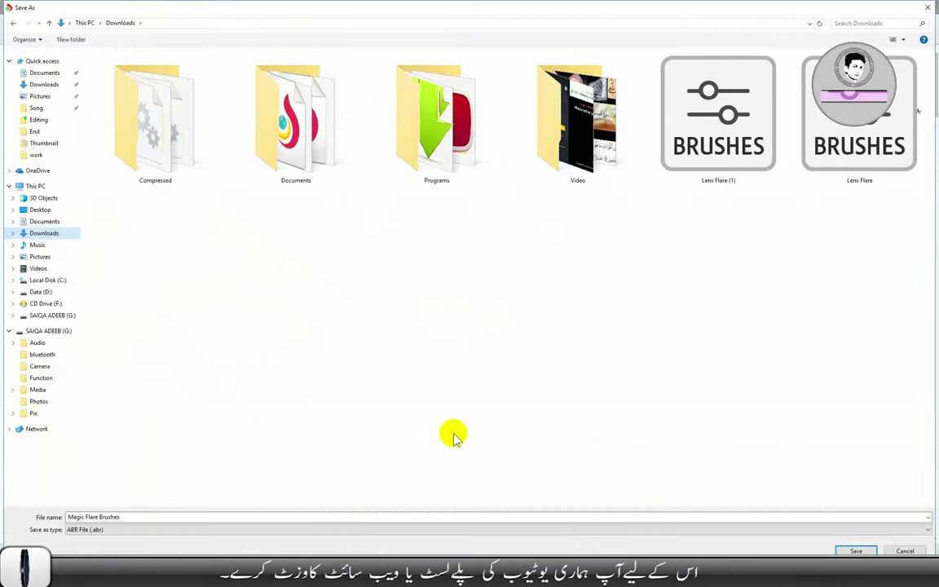
left_click(855, 550)
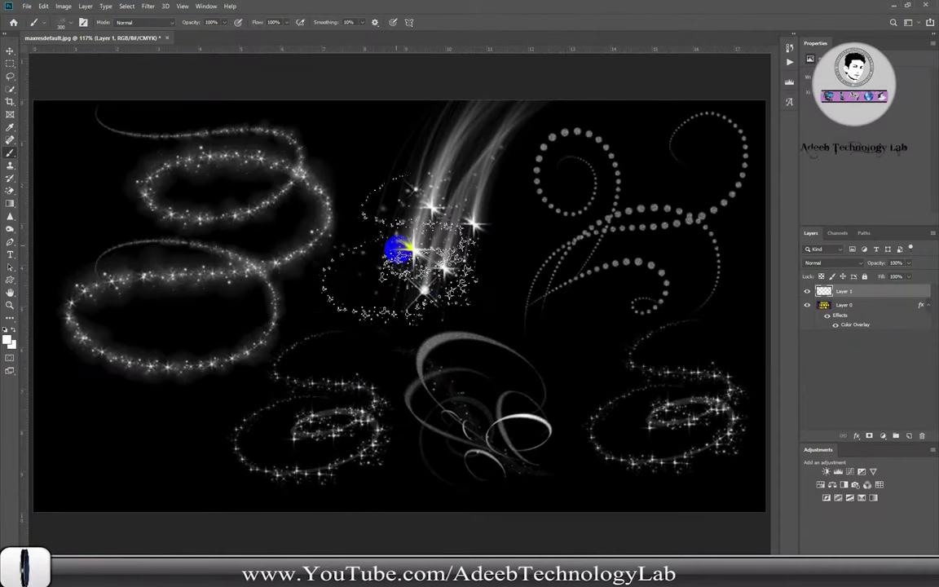
- Undo the painted strokes, delete the Lens Flare (1) brush group, and start Import Brushes
key("ctrl+z")
key("ctrl+z")
key("ctrl+z")
key("ctrl+z")
key("ctrl+z")
key("ctrl+z")
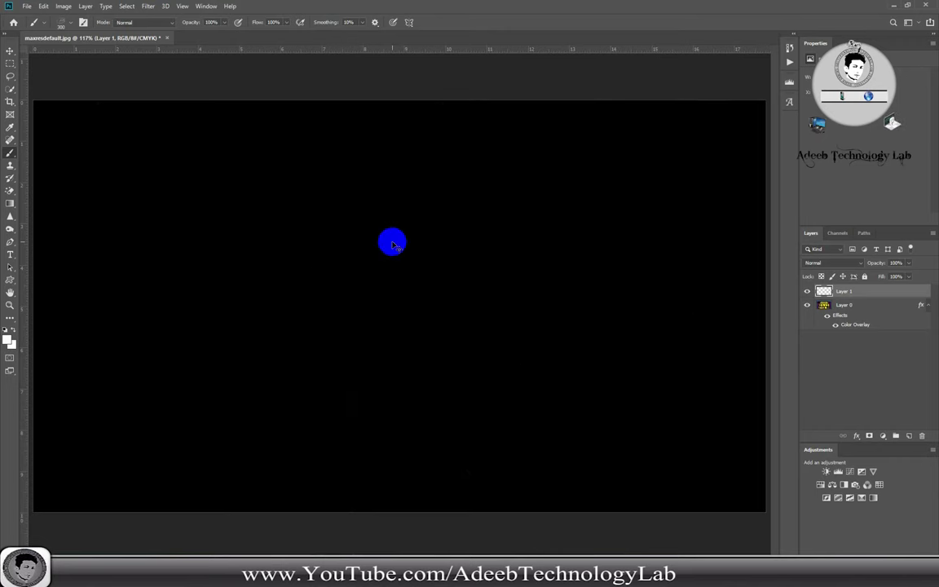
left_click(85, 23)
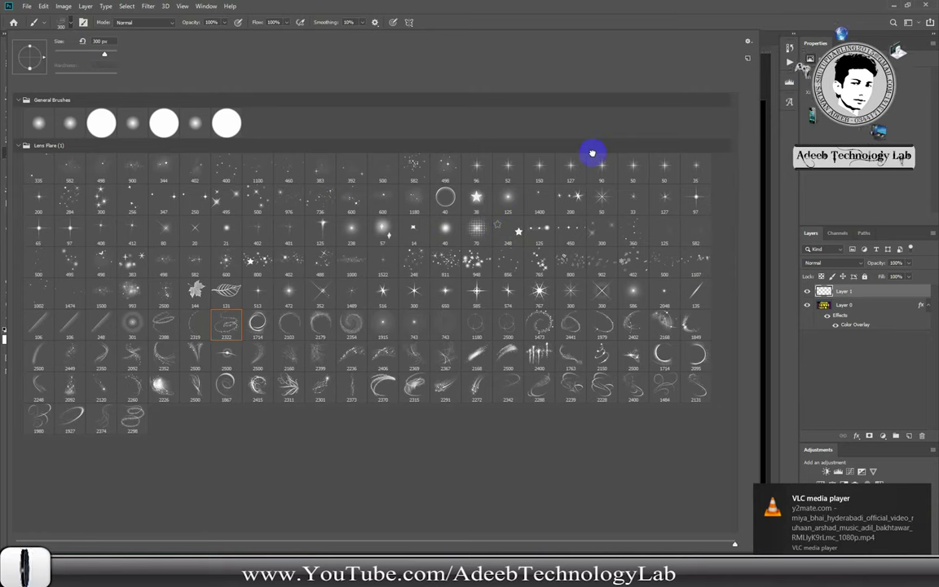
left_click(593, 150)
left_click(748, 41)
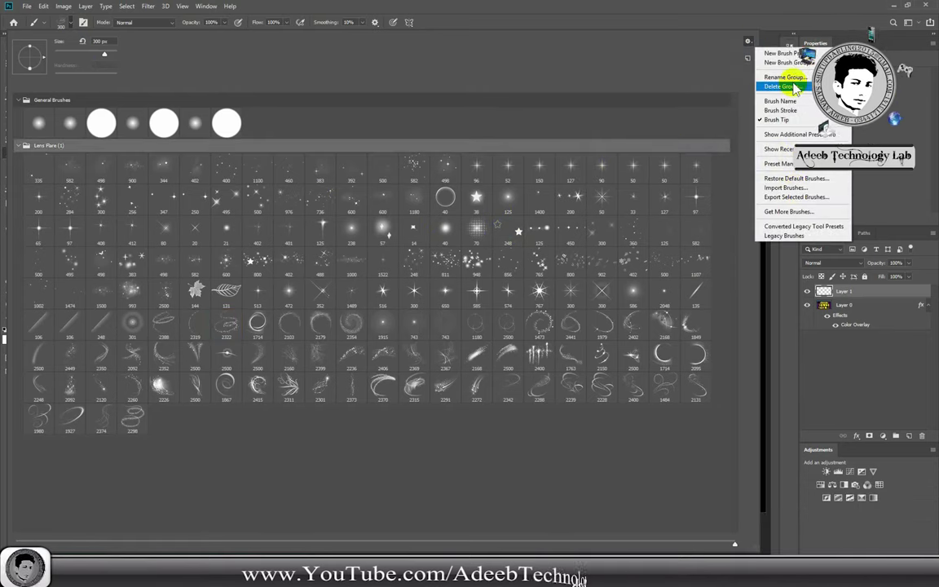
left_click(793, 86)
left_click(429, 211)
left_click(750, 45)
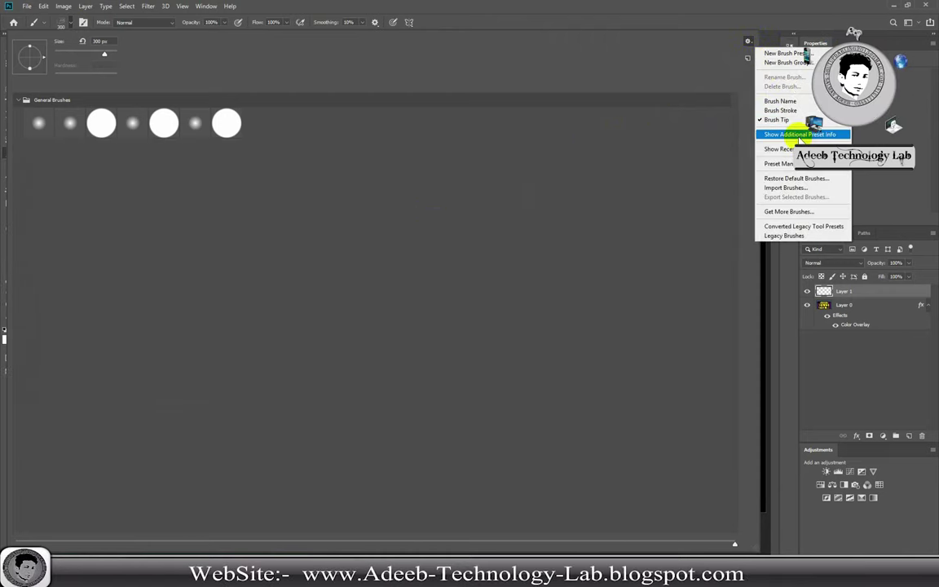
left_click(786, 187)
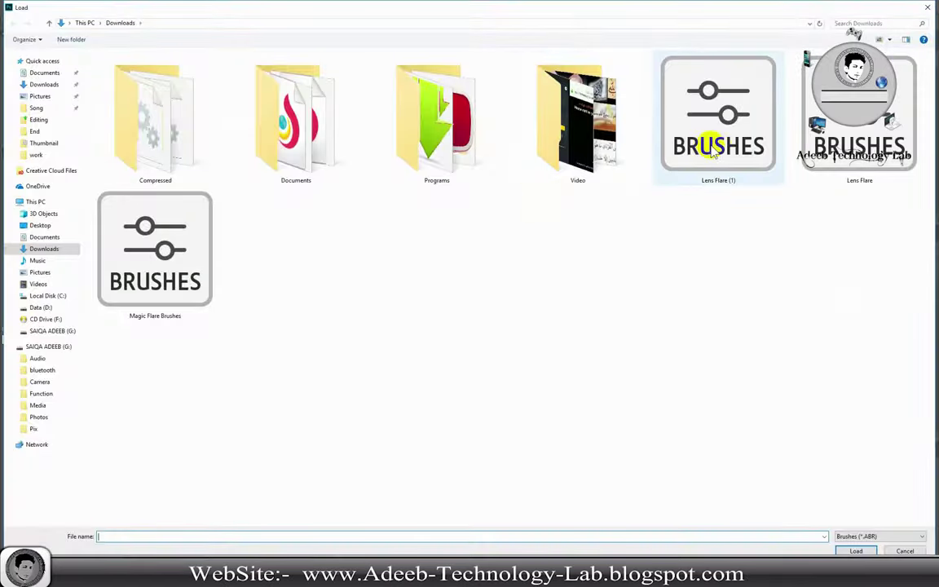
- Import the Magic Flare Brushes file from Downloads into the brush presets
double_click(186, 245)
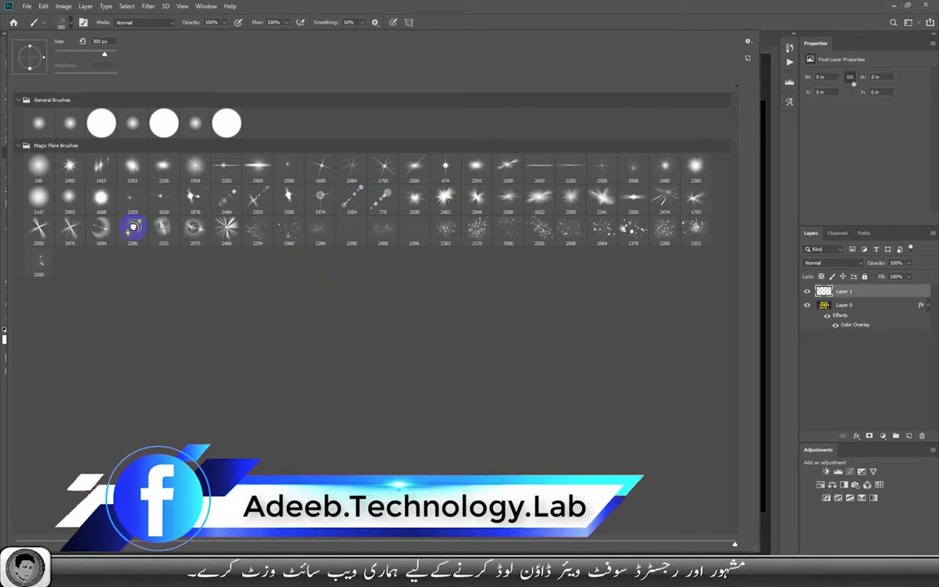
- Stamp a smaller lens flare with rings on the canvas left using flare brush 2286
left_click(133, 227)
key("Return")
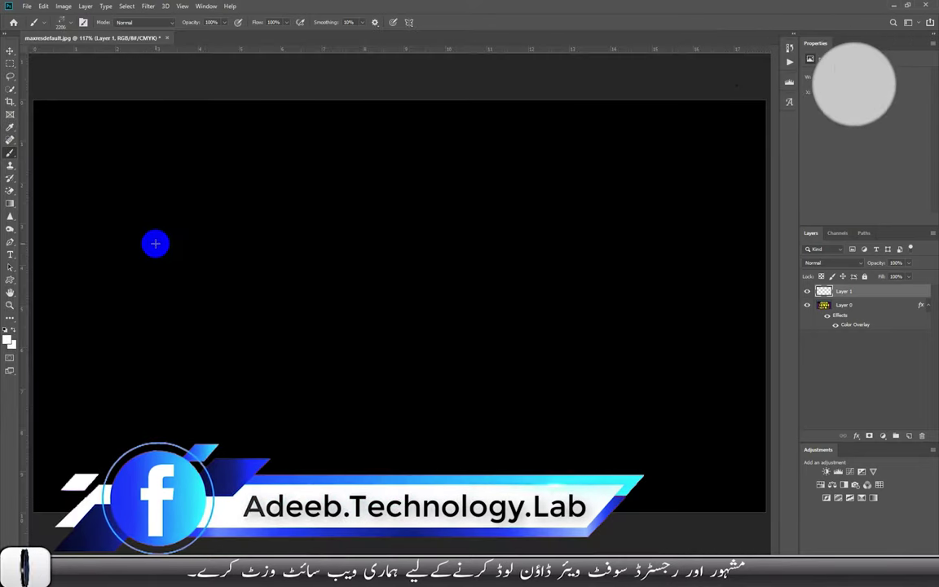
key("bracketleft")
key("bracketleft")
key("bracketleft")
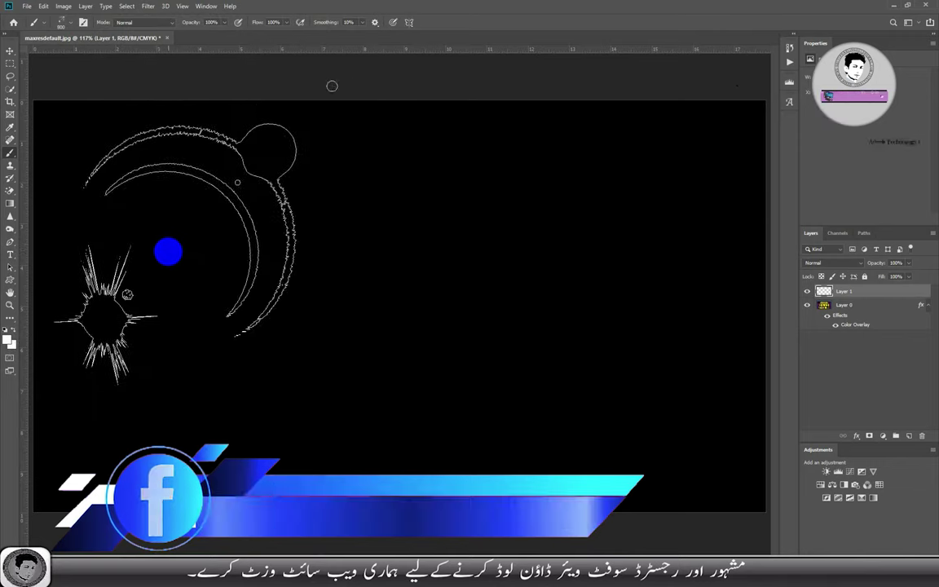
left_click(155, 252)
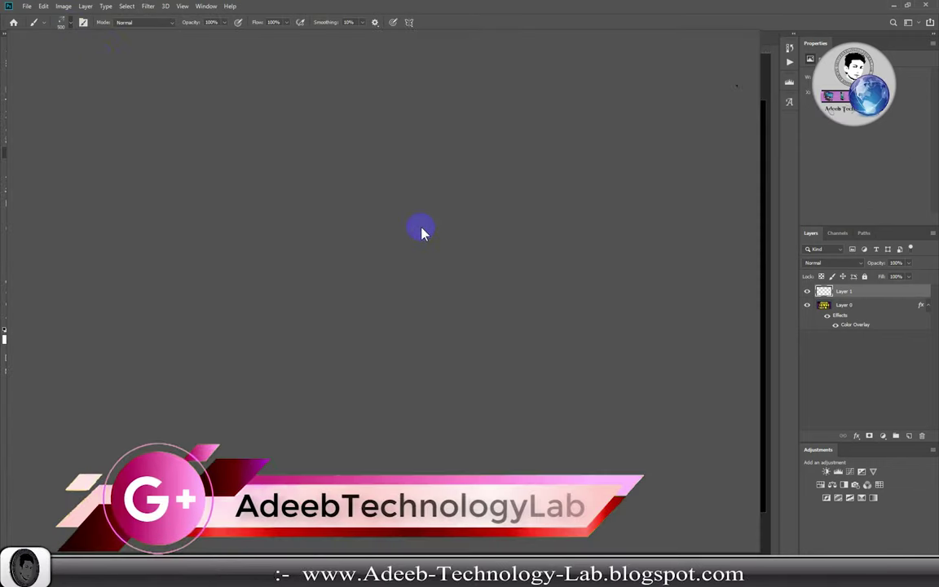
- Stamp resized bubble bokeh lights on the canvas right, then choose the scattered star brush
right_click(421, 232)
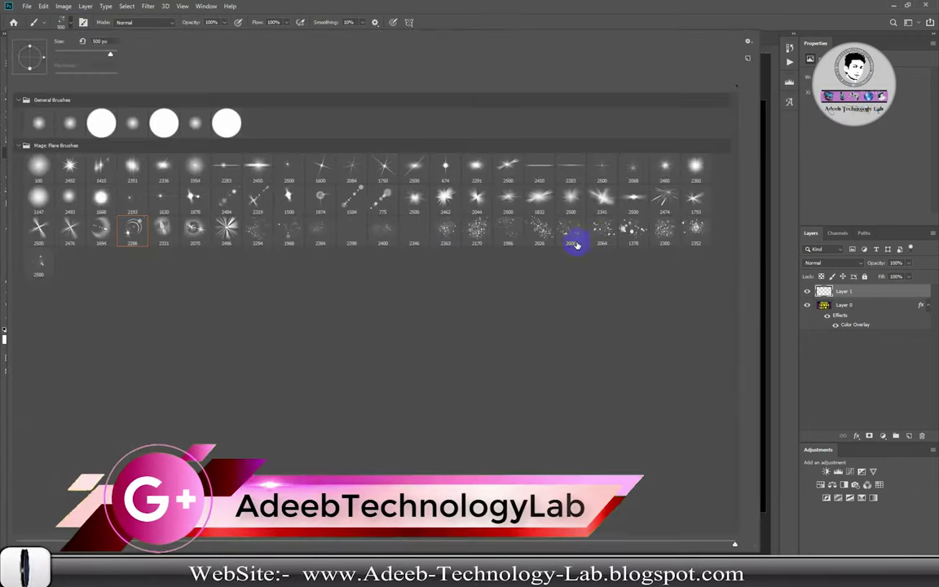
double_click(633, 231)
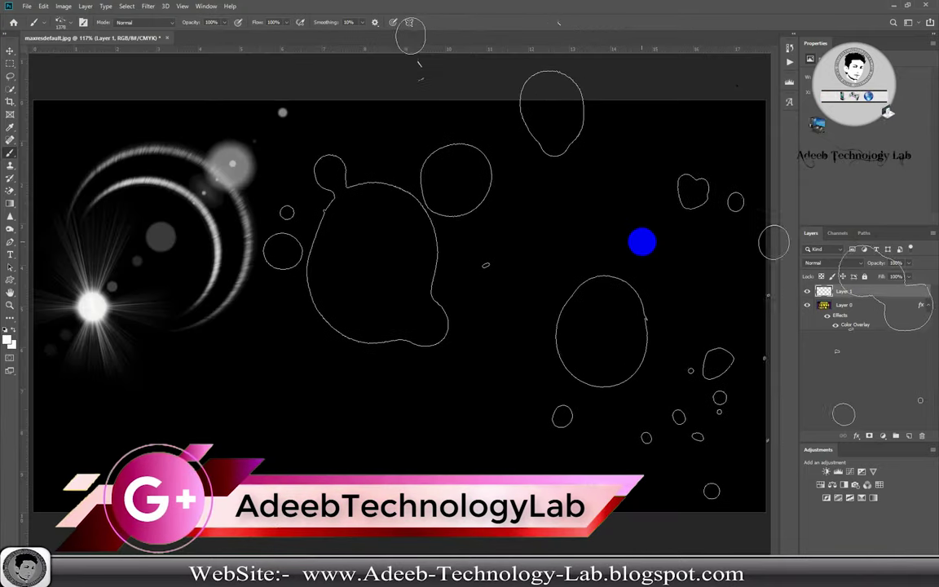
key("bracketleft")
key("bracketleft")
key("bracketleft")
key("bracketright")
left_click(570, 224)
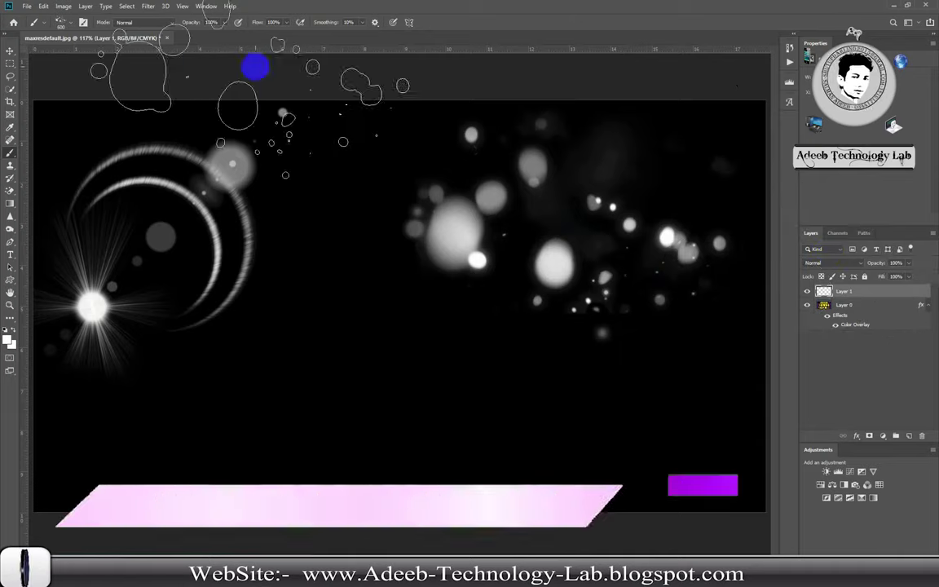
left_click(68, 24)
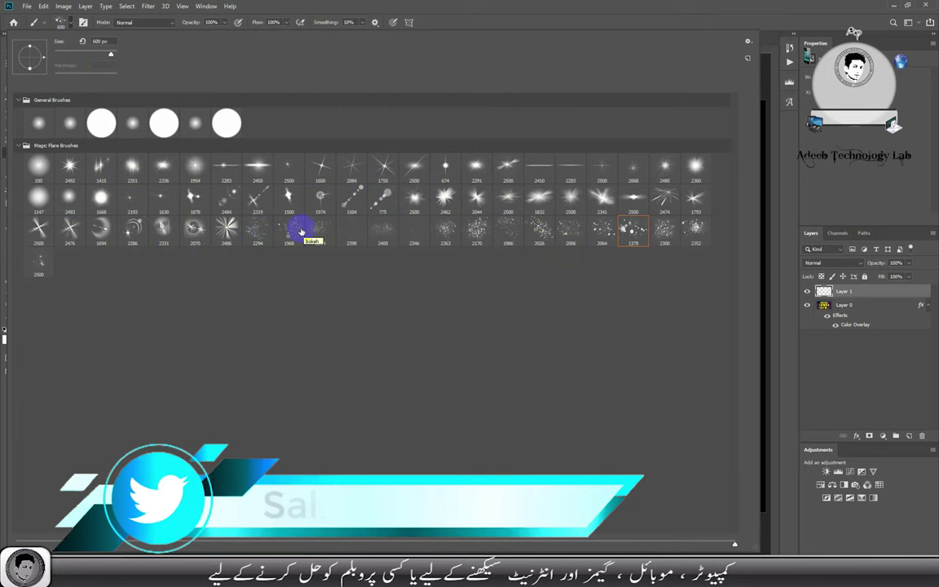
double_click(252, 227)
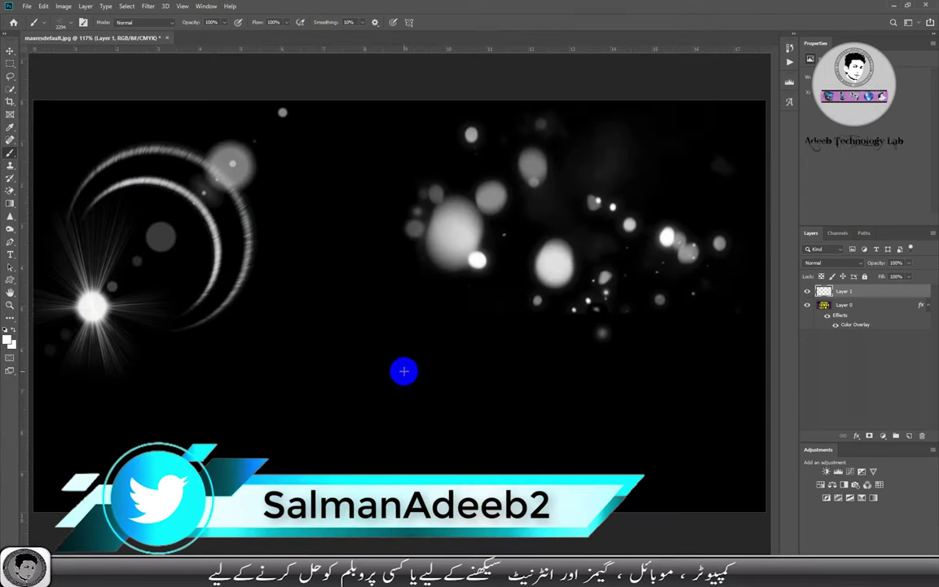
- Replace an oversized star stamp with a smaller star scatter across the canvas centre
left_click(403, 371)
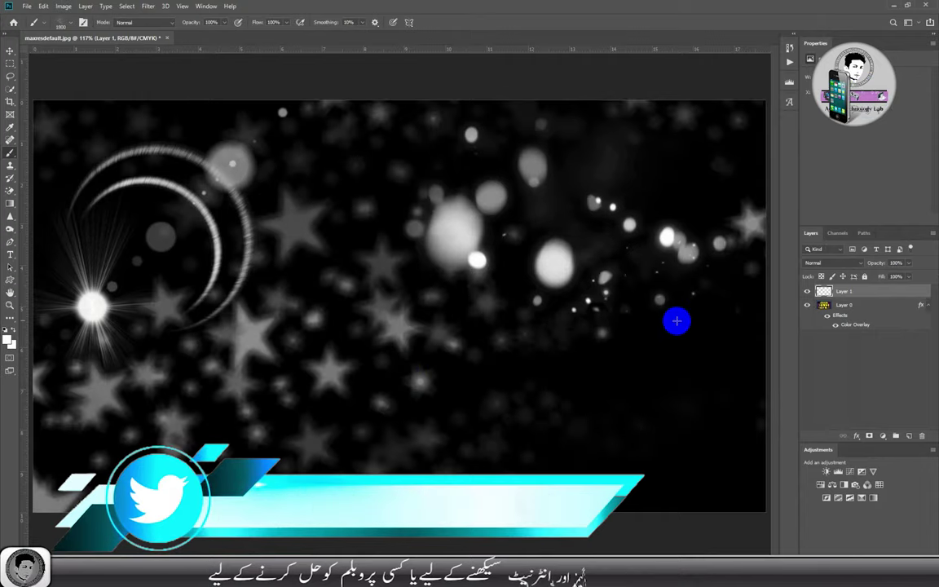
key("ctrl+z")
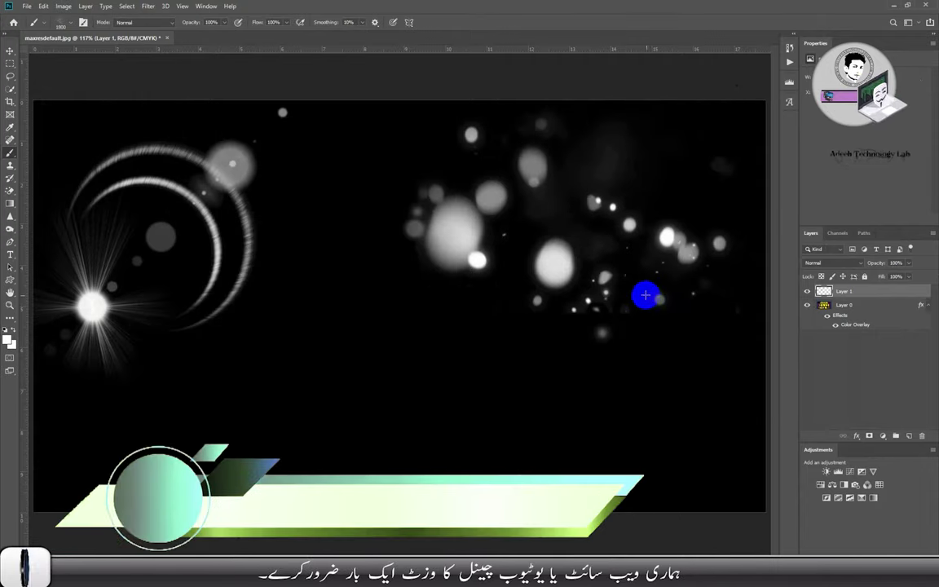
key("bracketleft")
key("bracketleft")
key("bracketleft")
key("bracketleft")
key("bracketleft")
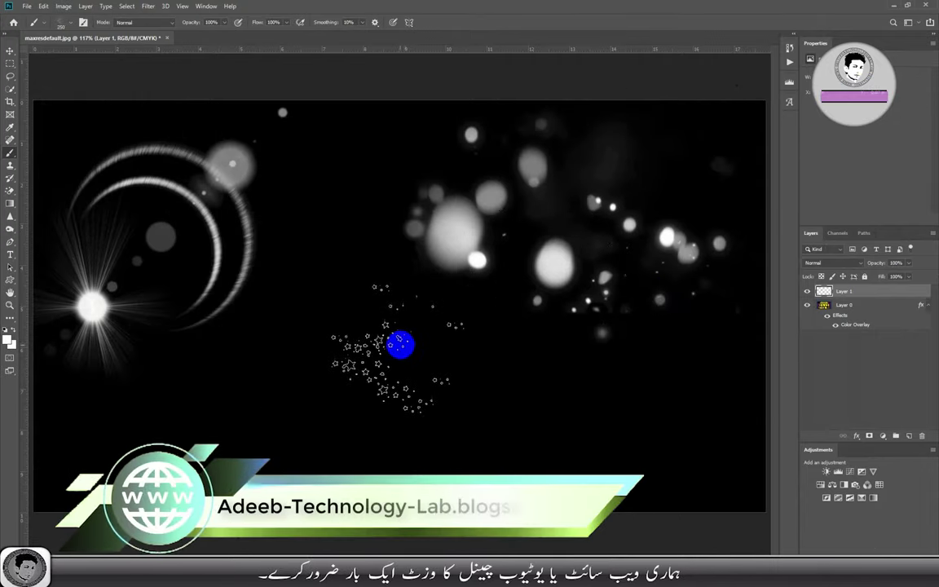
key("bracketleft")
left_click(393, 337)
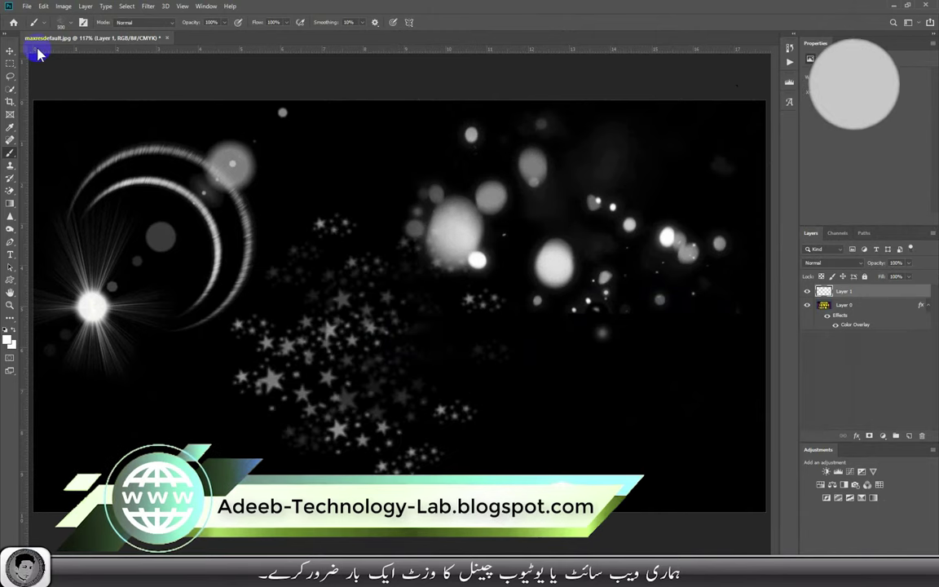
- Stamp a smaller bright starburst flare at the canvas lower right
left_click(73, 25)
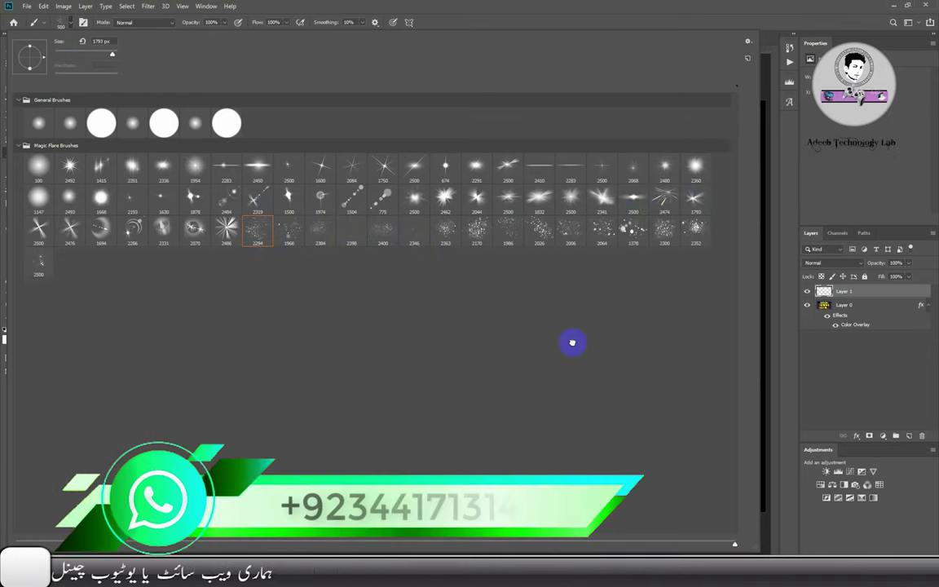
key("Return")
key("bracketleft")
key("bracketleft")
key("bracketleft")
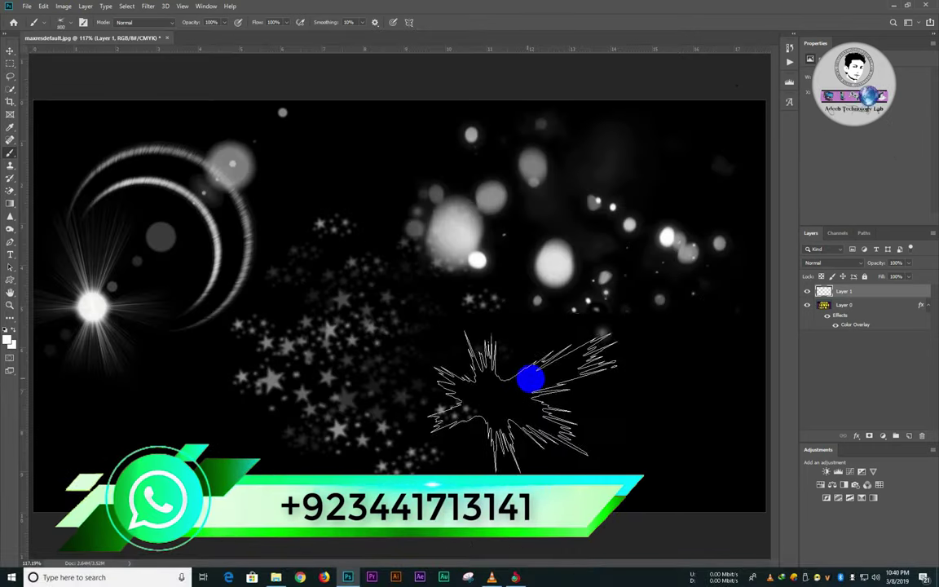
left_click(607, 387)
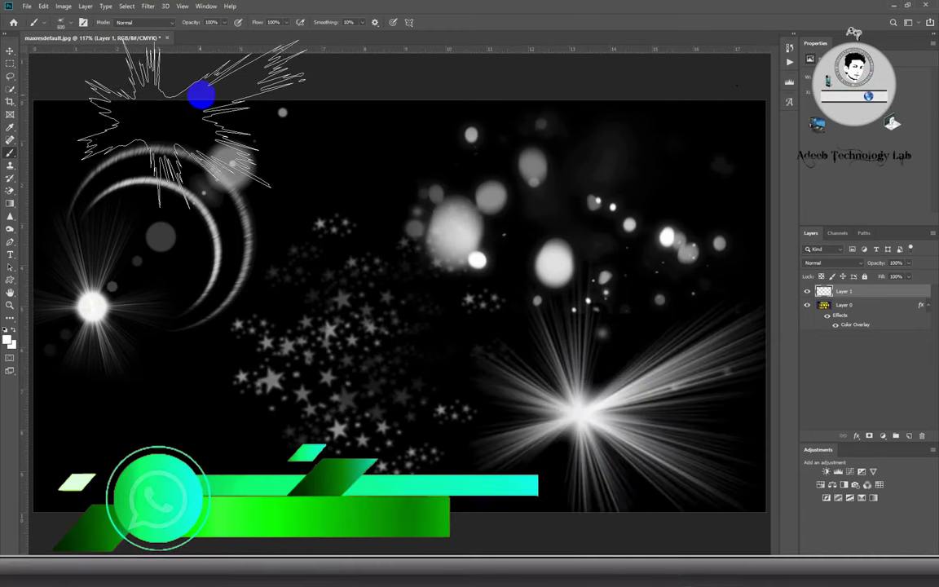
- Minimise Photoshop, Chrome and File Explorer to show the desktop
left_click(894, 7)
left_click(896, 7)
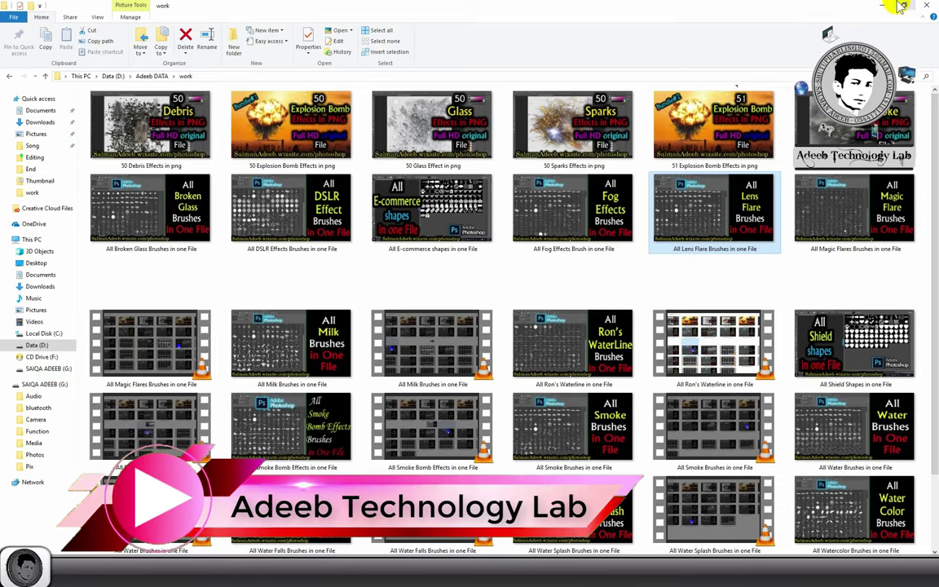
left_click(880, 5)
right_click(536, 152)
left_click(555, 188)
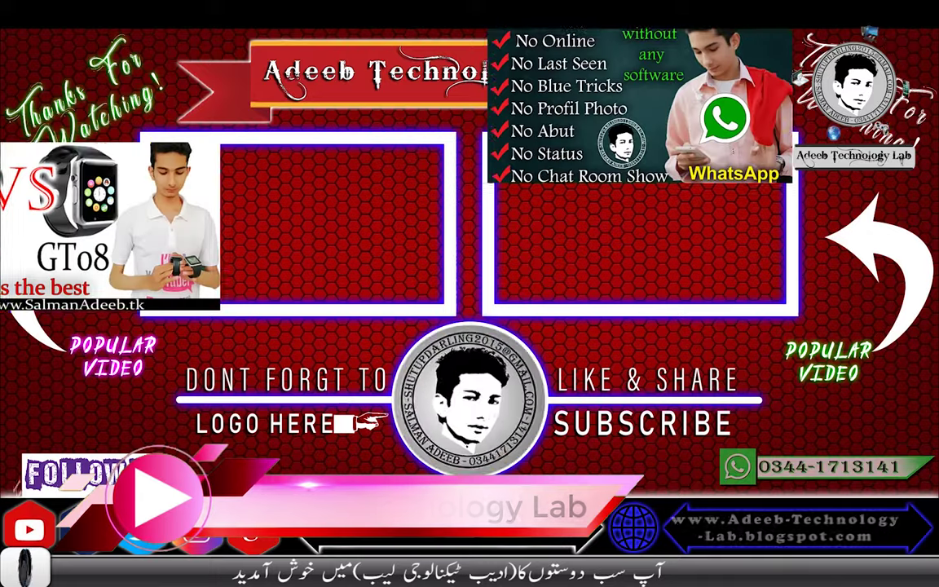